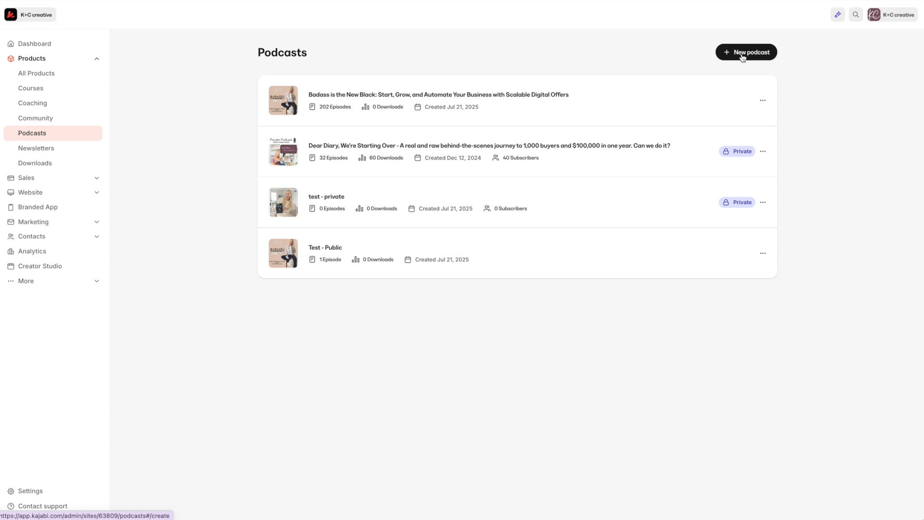
# Start a new podcast from scratch and give it the title "na".
pyautogui.click(740, 58)
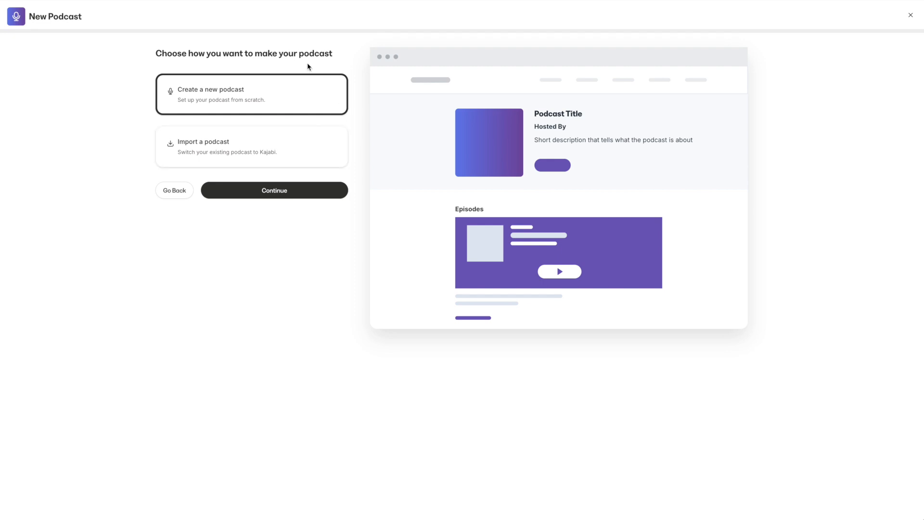
pyautogui.click(274, 198)
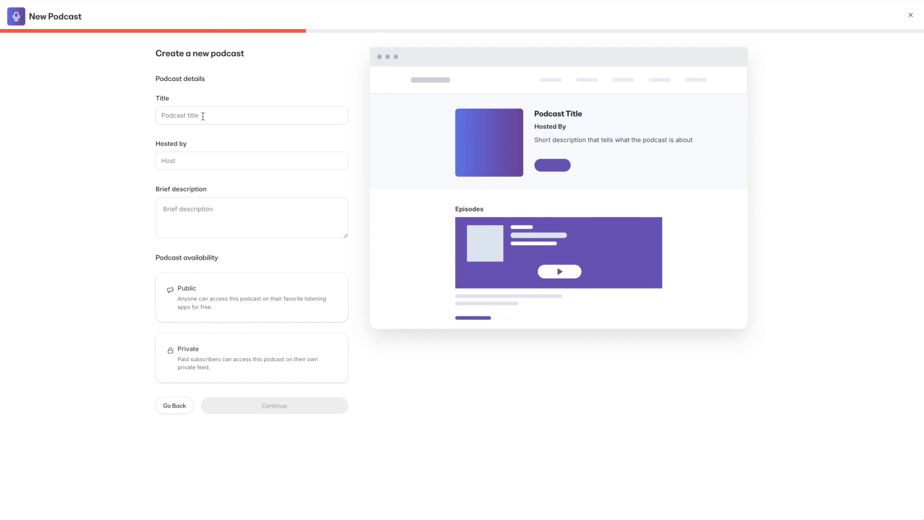
pyautogui.click(202, 116)
pyautogui.write('na')
# Enter "K+C creative" as the podcast's host.
pyautogui.click(200, 159)
pyautogui.write('n')
pyautogui.press('BackSpace')
pyautogui.write('K+C')
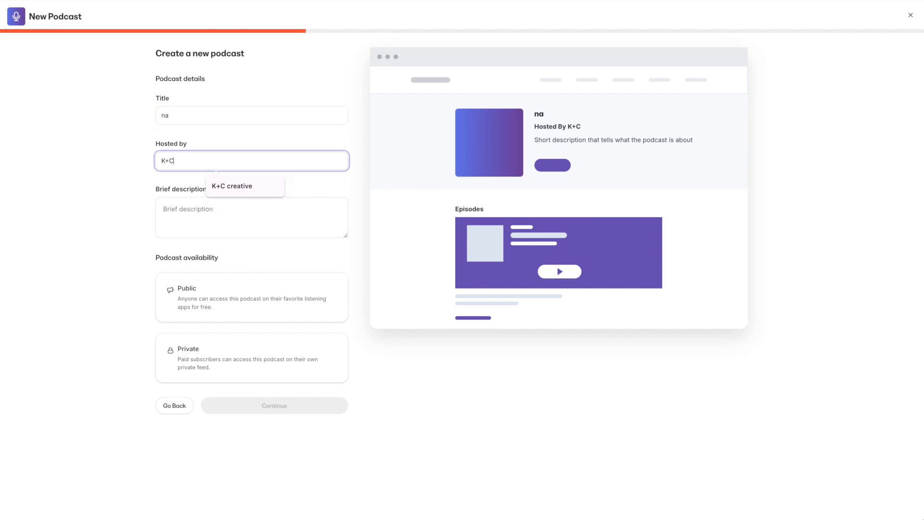
pyautogui.write('creative')
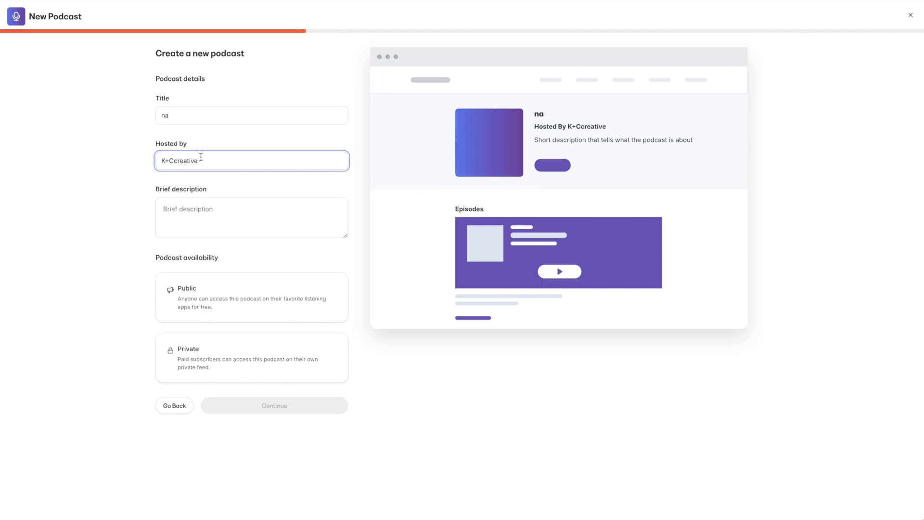
pyautogui.click(173, 160)
# Enter "na" as the brief description and make the podcast available privately, proceeding to its settings.
pyautogui.click(180, 212)
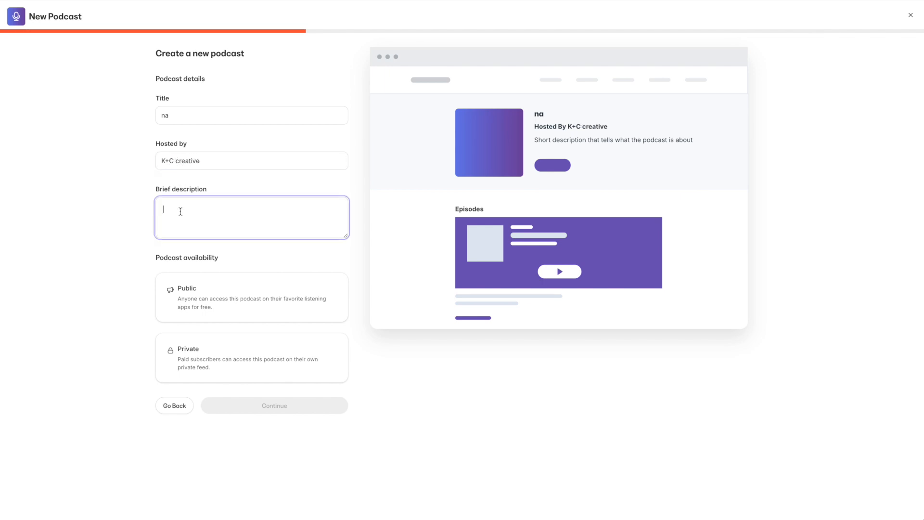
pyautogui.write('na')
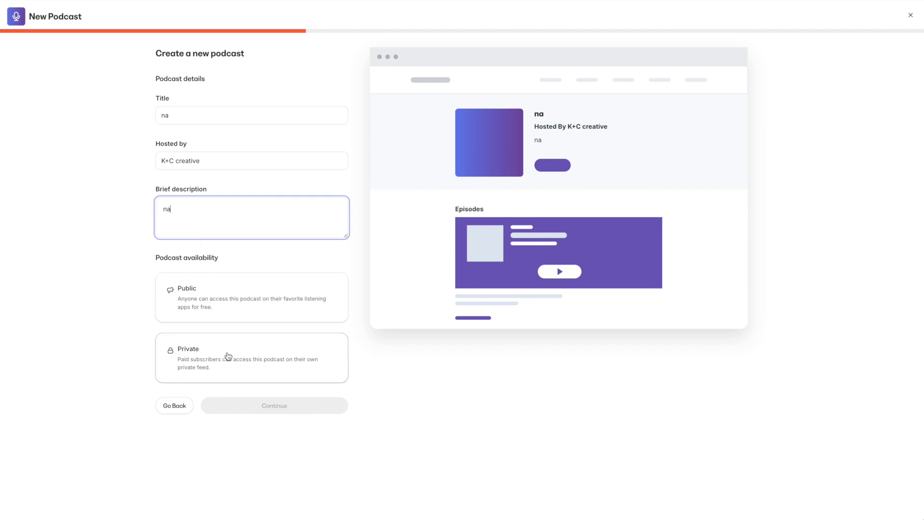
pyautogui.click(202, 363)
pyautogui.click(243, 408)
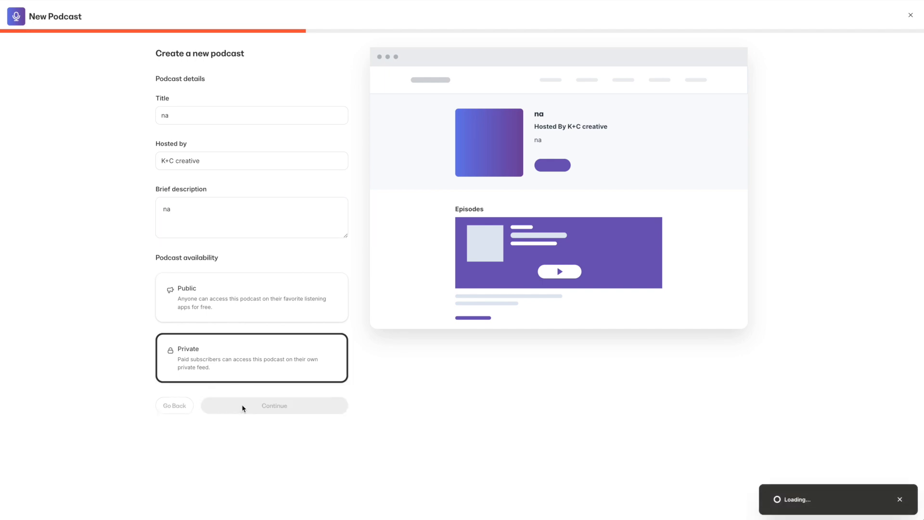
# Set the podcast language to English and the category to Health & Fitness, keeping the episodic order.
pyautogui.click(231, 107)
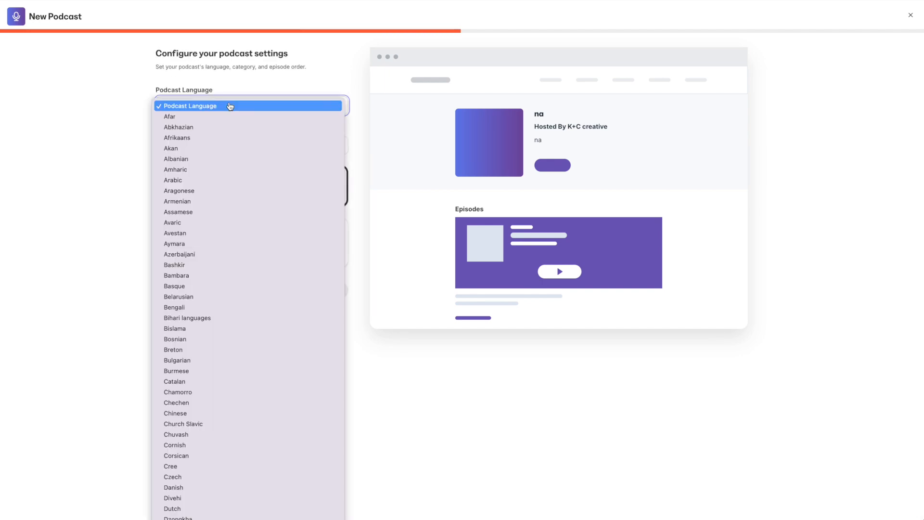
pyautogui.click(205, 515)
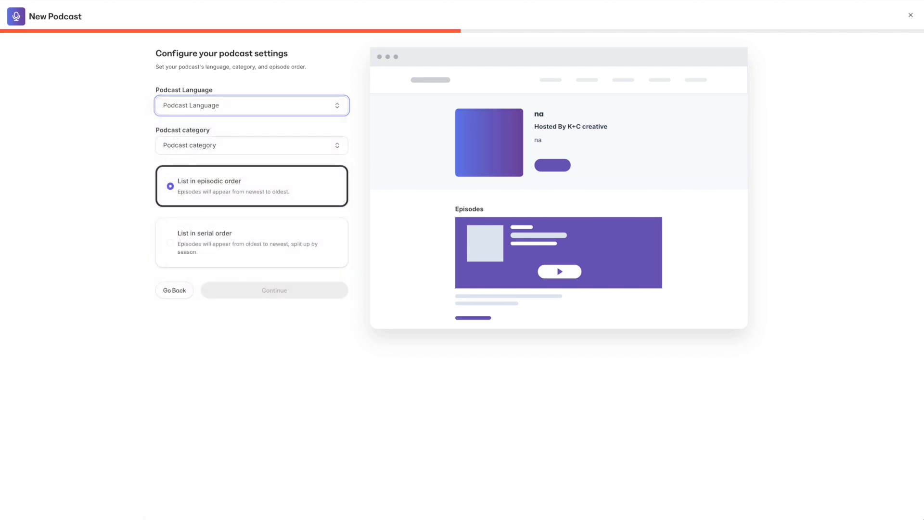
pyautogui.click(191, 146)
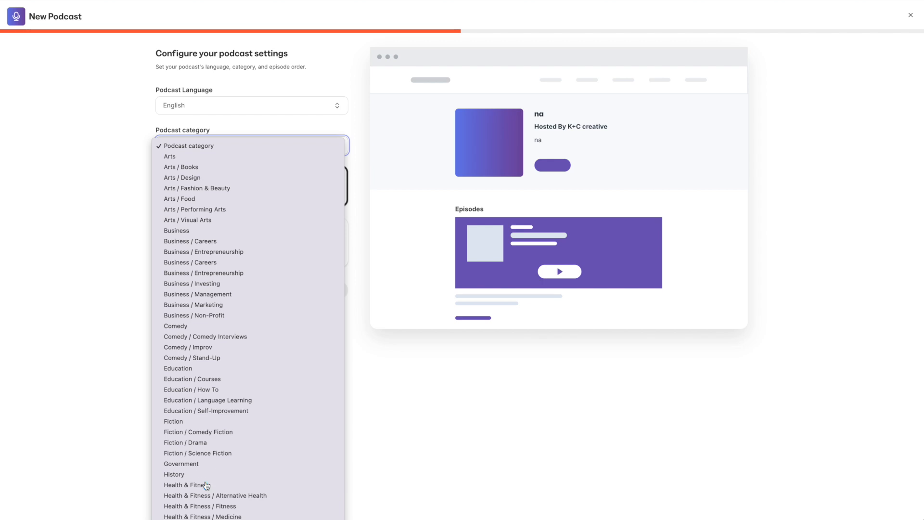
pyautogui.click(208, 485)
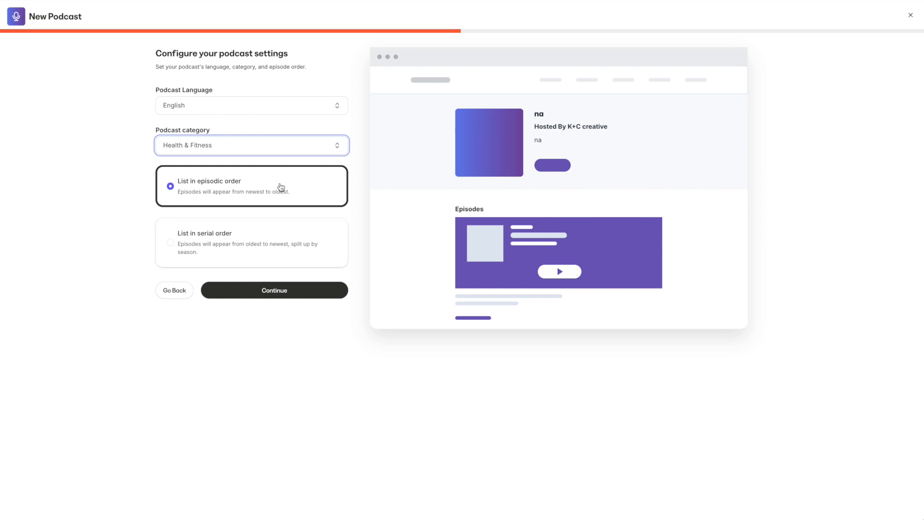
pyautogui.click(283, 293)
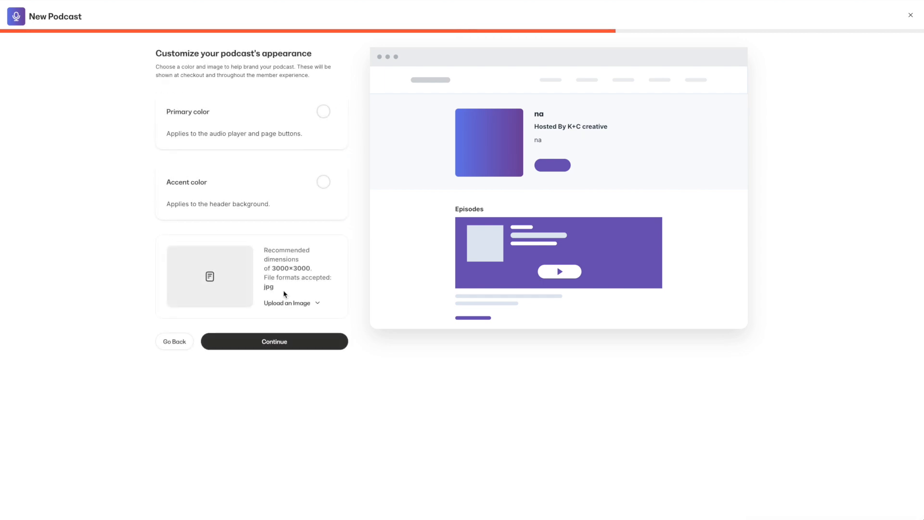
# Choose dark blue as the podcast's primary color and light gray as its accent color.
pyautogui.click(324, 112)
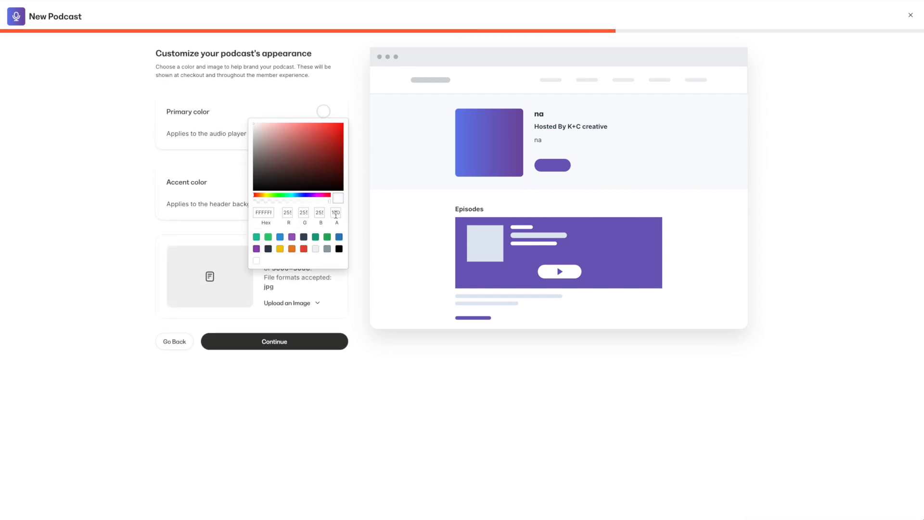
pyautogui.click(339, 236)
pyautogui.click(359, 207)
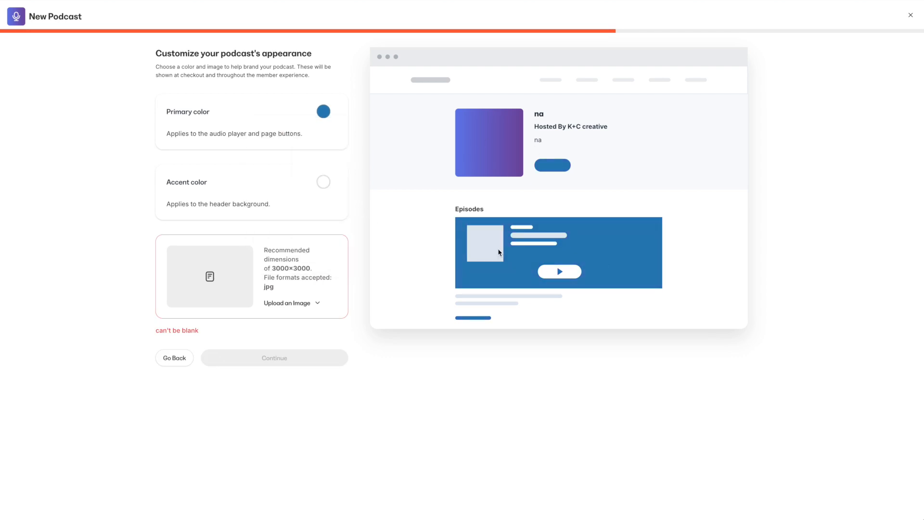
pyautogui.click(330, 185)
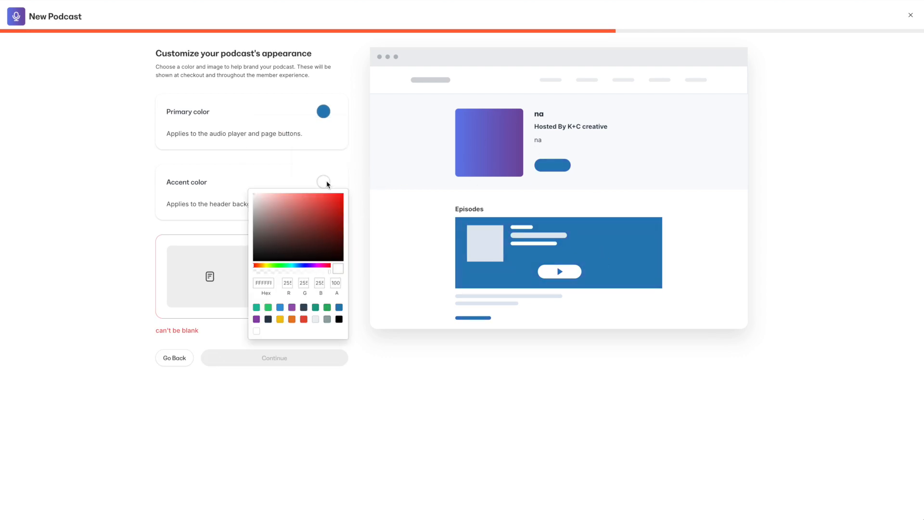
pyautogui.click(316, 321)
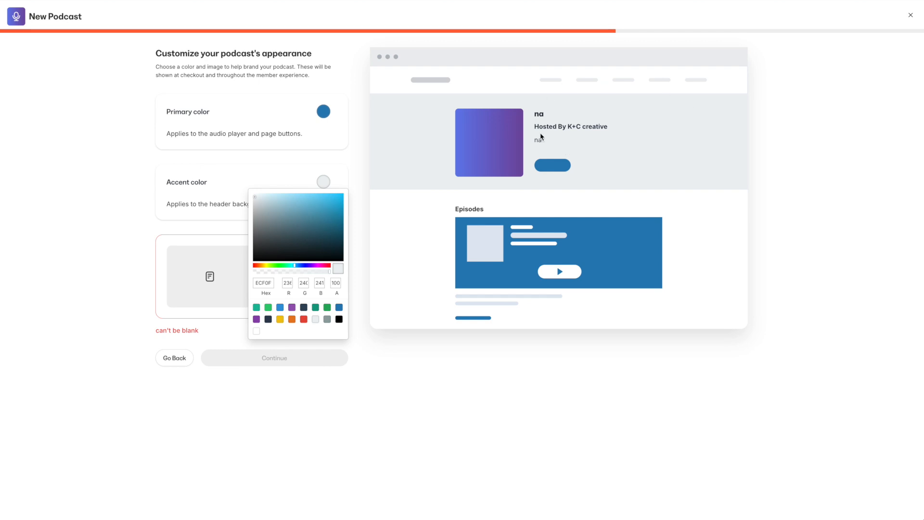
pyautogui.click(354, 206)
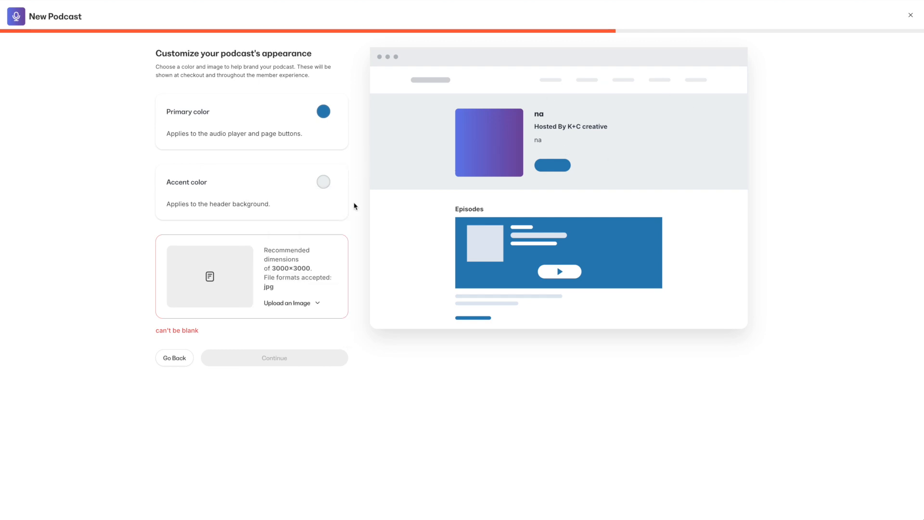
# Upload Podcast Cover Art.png from the Downloads folder as the podcast image without cropping it, and continue to pricing.
pyautogui.click(290, 303)
pyautogui.click(346, 233)
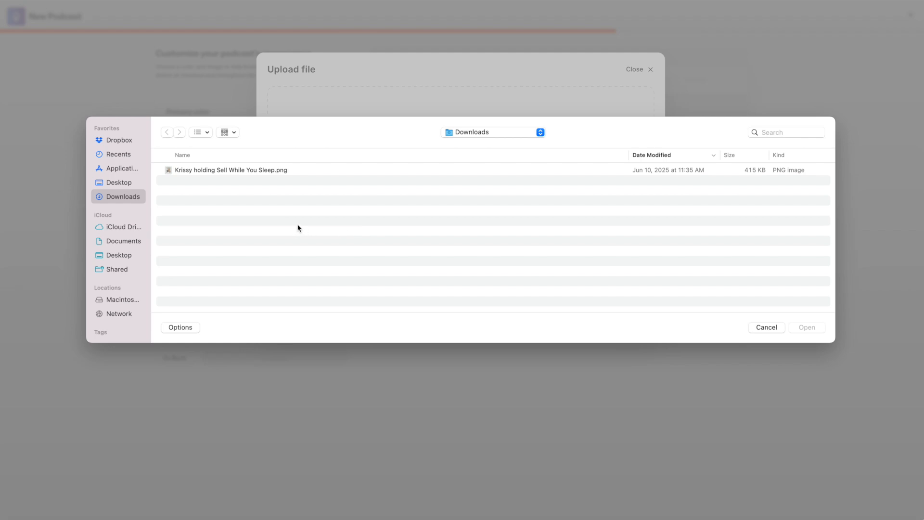
pyautogui.click(115, 183)
pyautogui.click(115, 196)
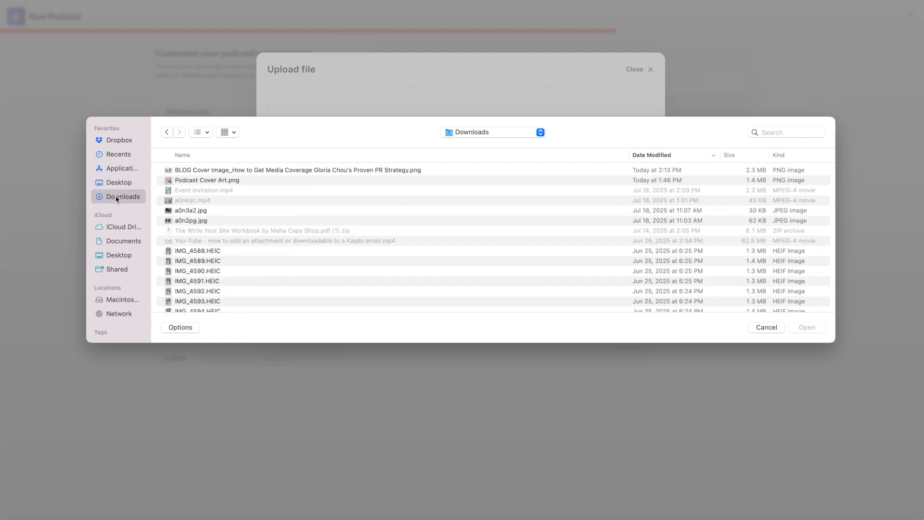
pyautogui.click(198, 180)
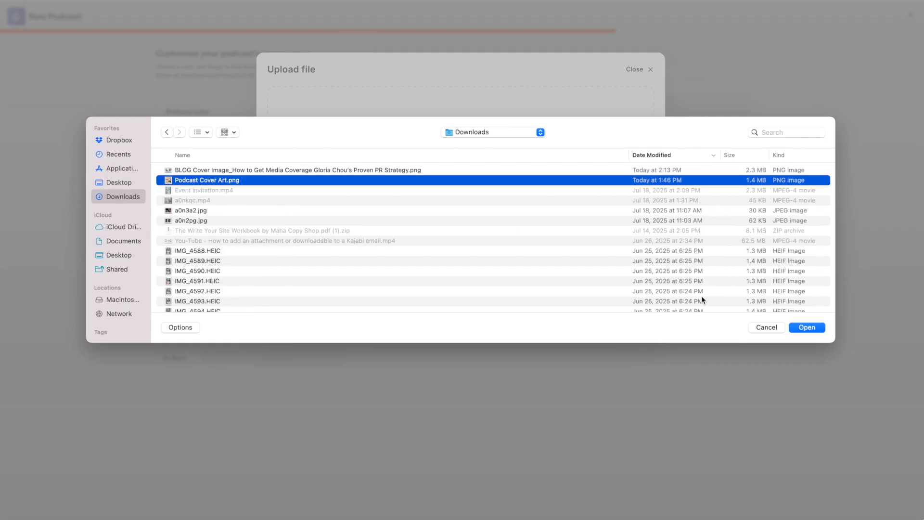
pyautogui.click(810, 327)
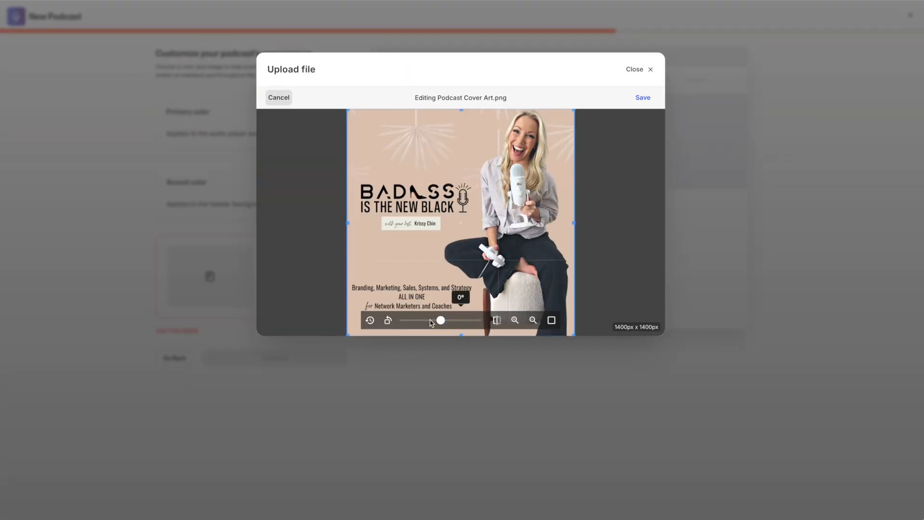
pyautogui.click(643, 101)
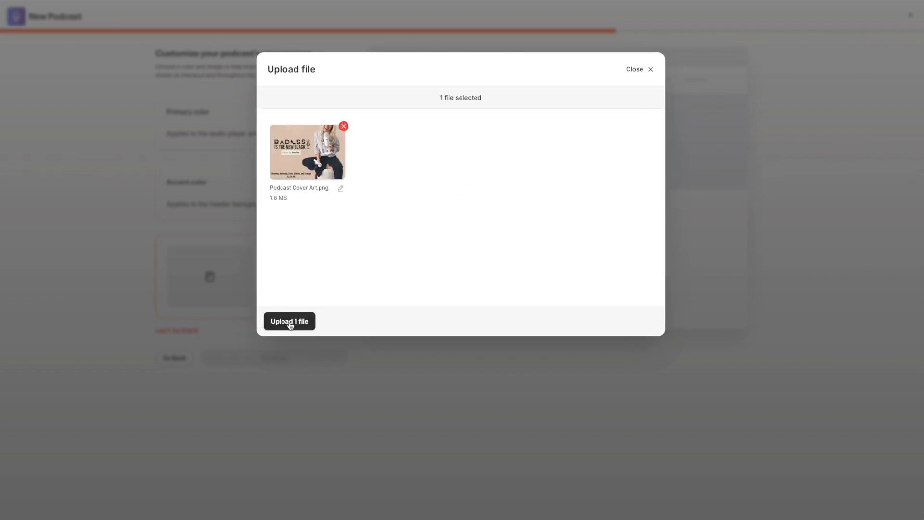
pyautogui.click(290, 320)
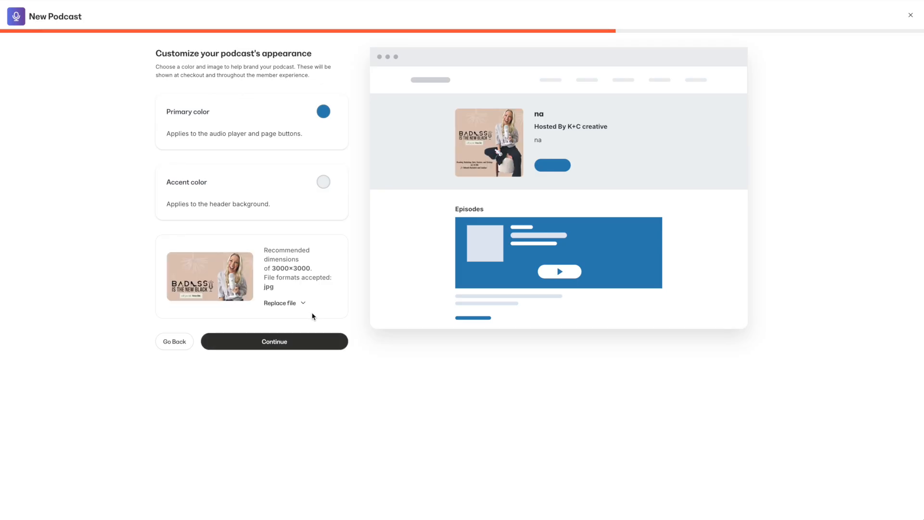
pyautogui.click(270, 342)
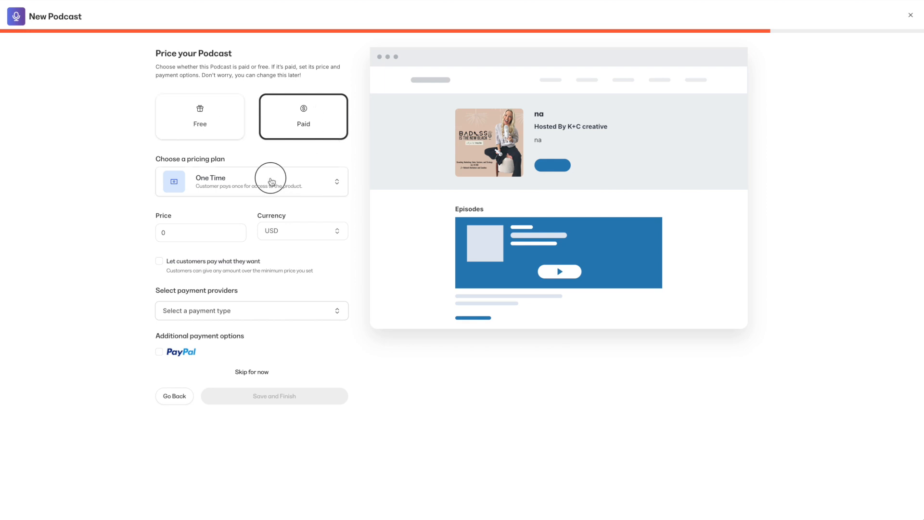
# Keep the One Time plan, let customers pay what they want through Kajabi Payments, and finish creating the podcast.
pyautogui.click(272, 181)
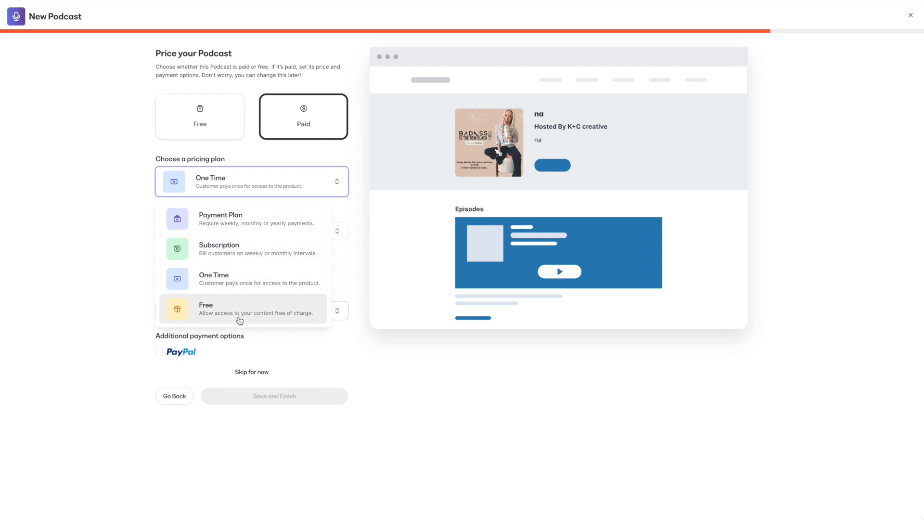
pyautogui.click(79, 255)
pyautogui.click(159, 261)
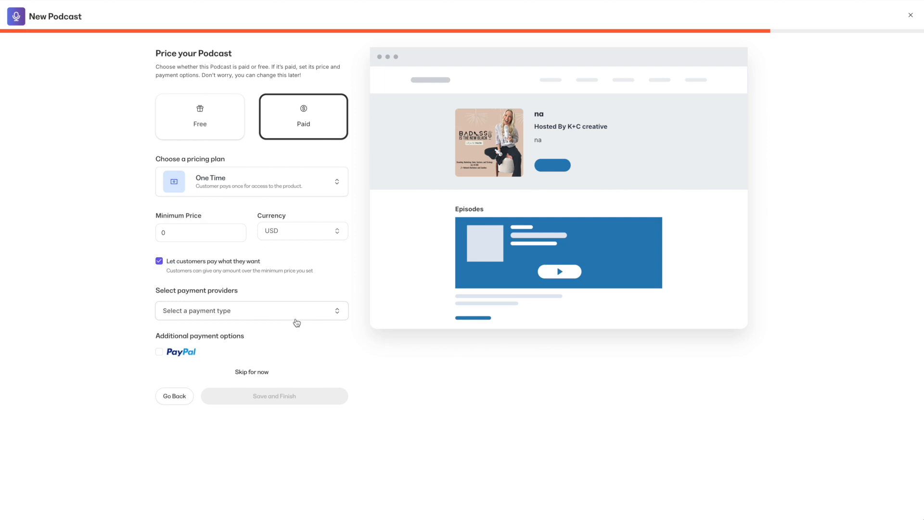
pyautogui.click(283, 317)
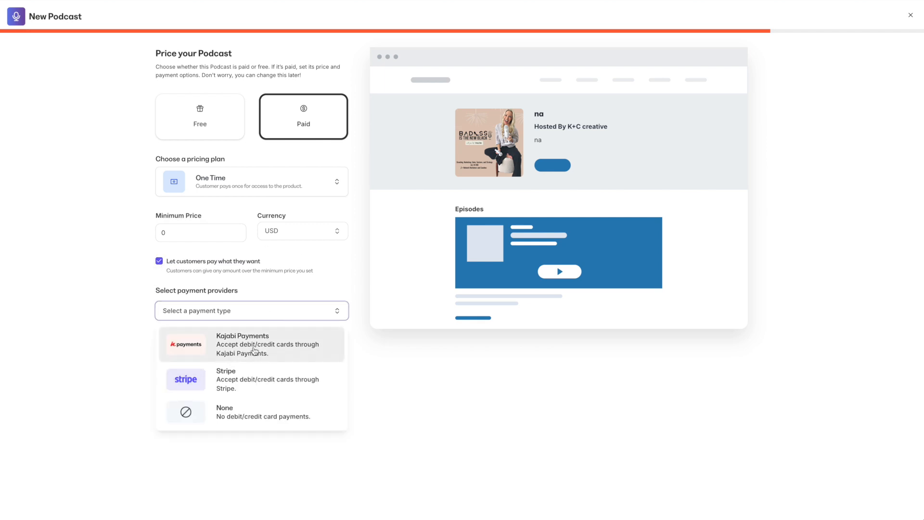
pyautogui.click(254, 350)
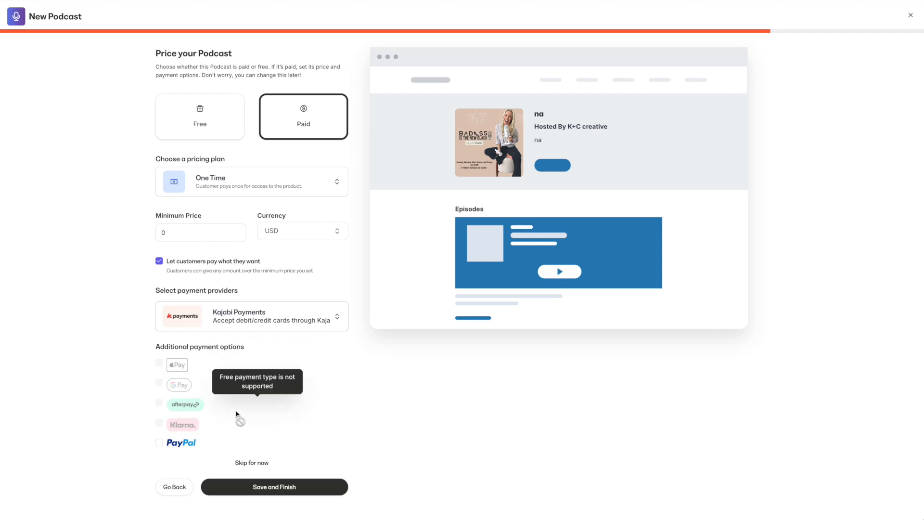
pyautogui.click(294, 487)
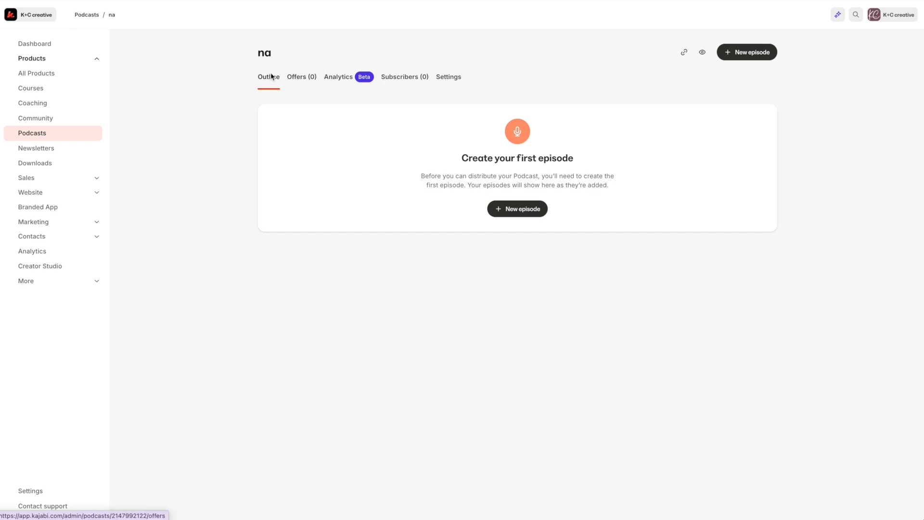
# Review the podcast's offers and its analytics.
pyautogui.click(304, 79)
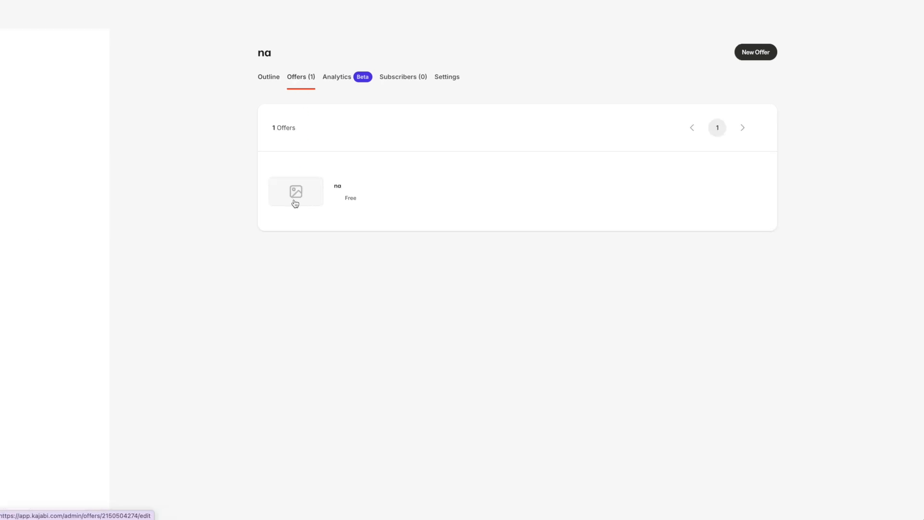
pyautogui.click(334, 81)
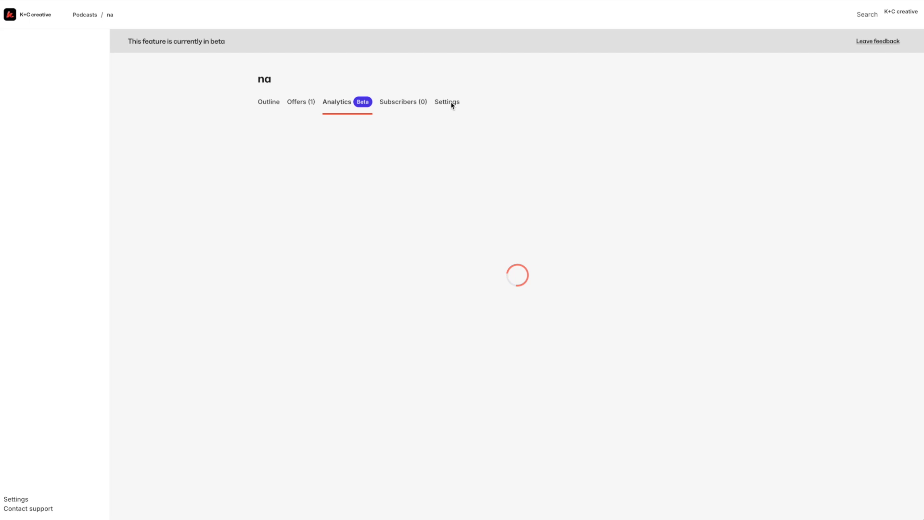
# Set the podcast's second category to Health & Fitness / Alternative Health and save the podcast settings.
pyautogui.click(451, 104)
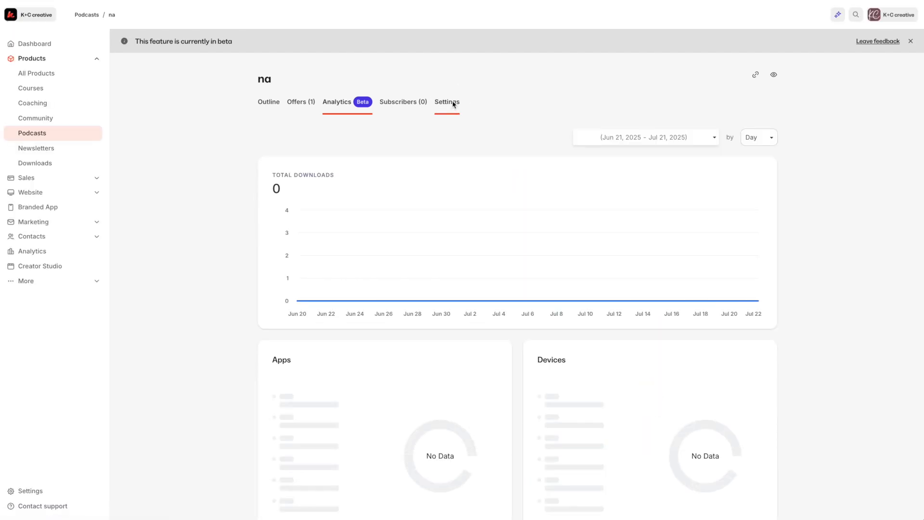
pyautogui.scroll(-4, 518, 274)
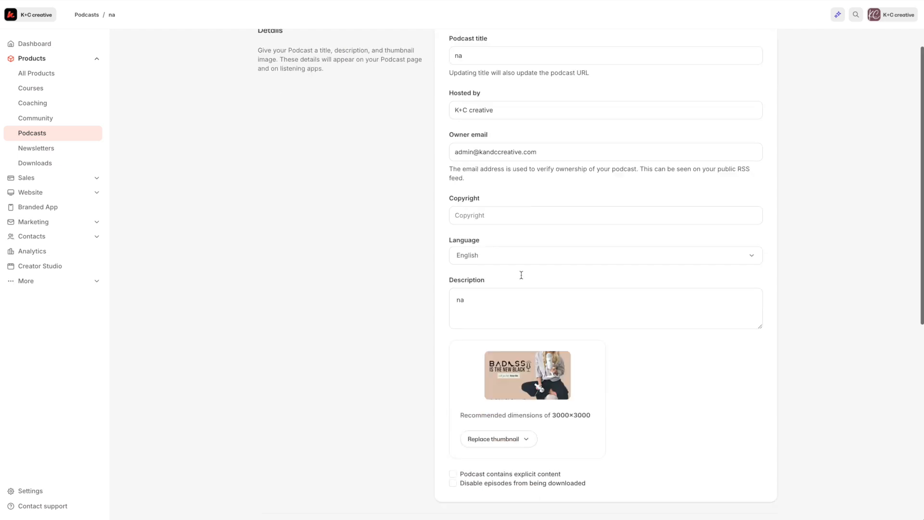
pyautogui.scroll(-3, 565, 295)
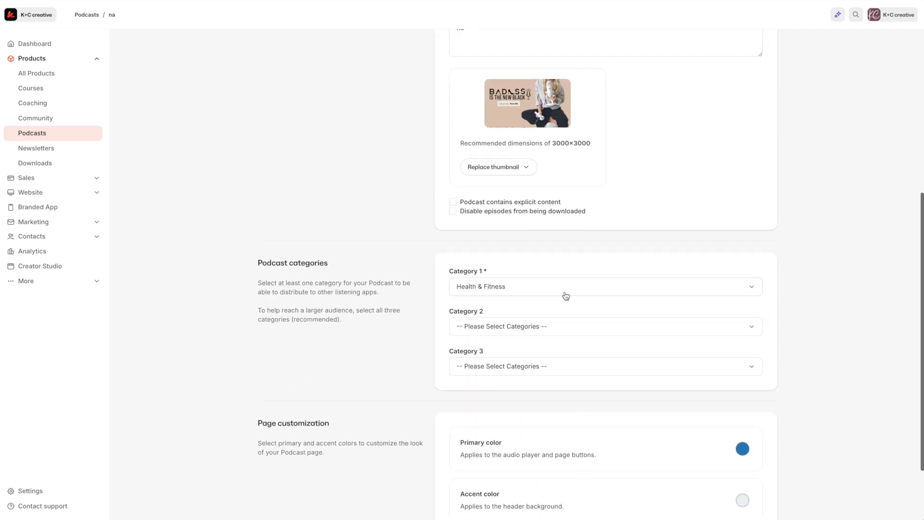
pyautogui.click(485, 328)
pyautogui.scroll(-10, 496, 409)
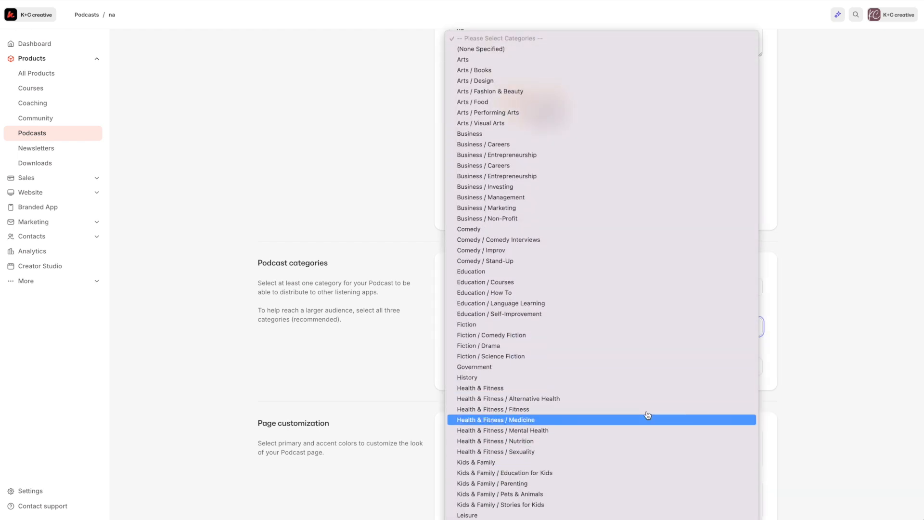
pyautogui.click(494, 400)
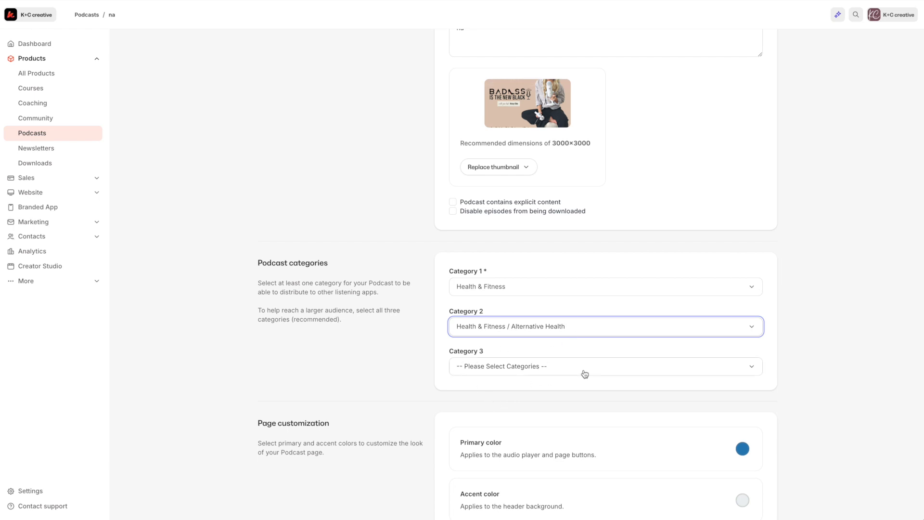
pyautogui.scroll(-2, 584, 373)
pyautogui.click(764, 475)
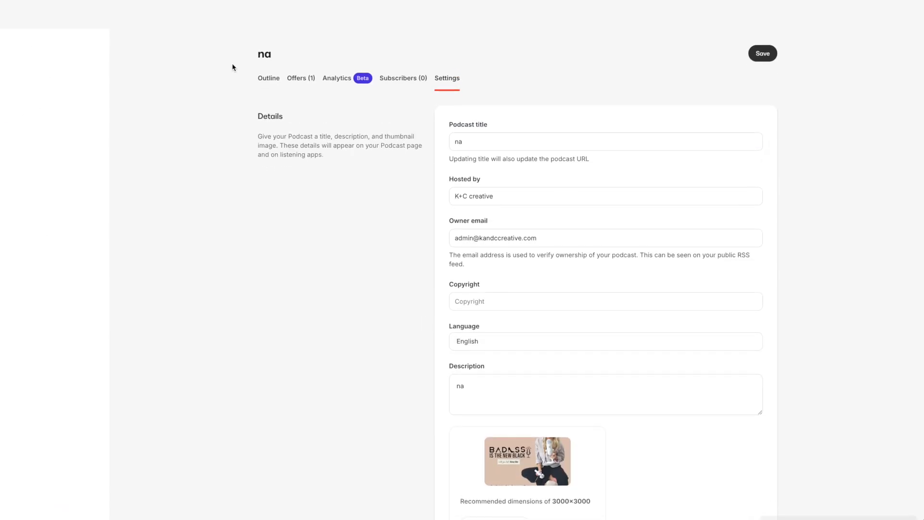
# Start the podcast's first episode with the title "#1" and set its type to Trailer.
pyautogui.click(273, 78)
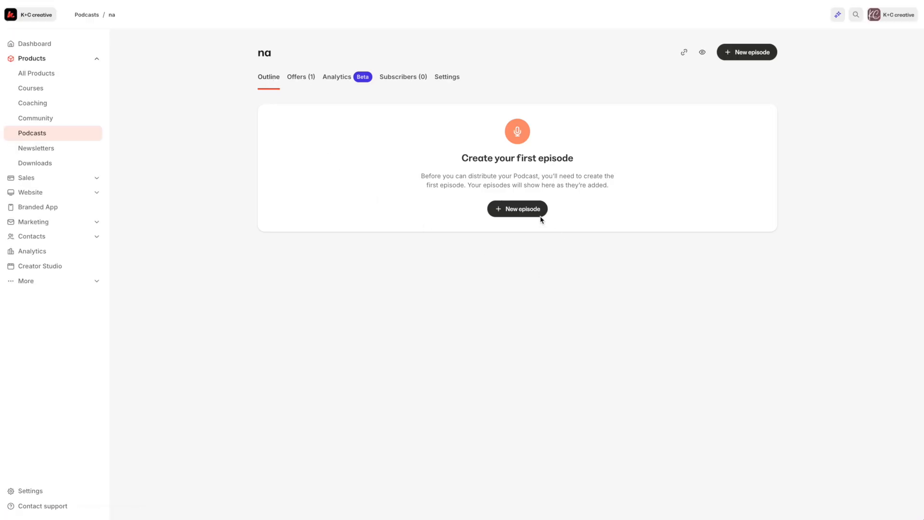
pyautogui.click(526, 212)
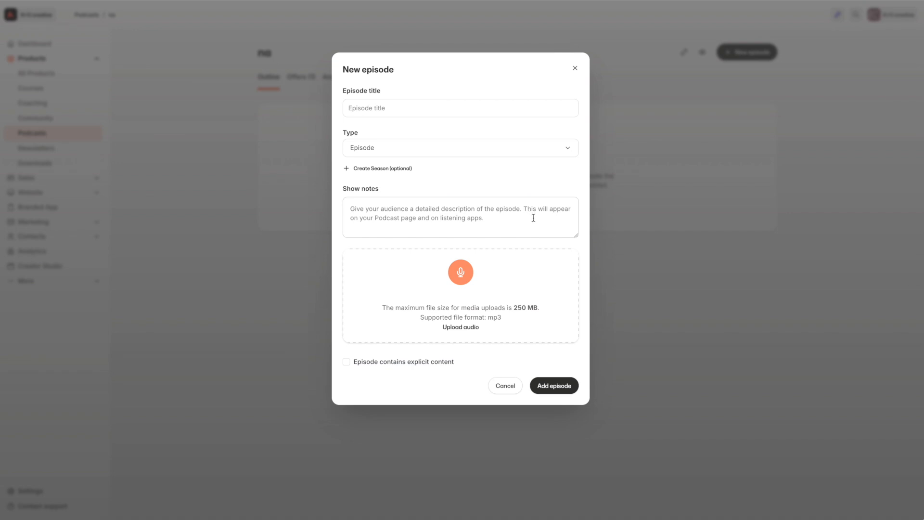
pyautogui.click(385, 109)
pyautogui.write('#1')
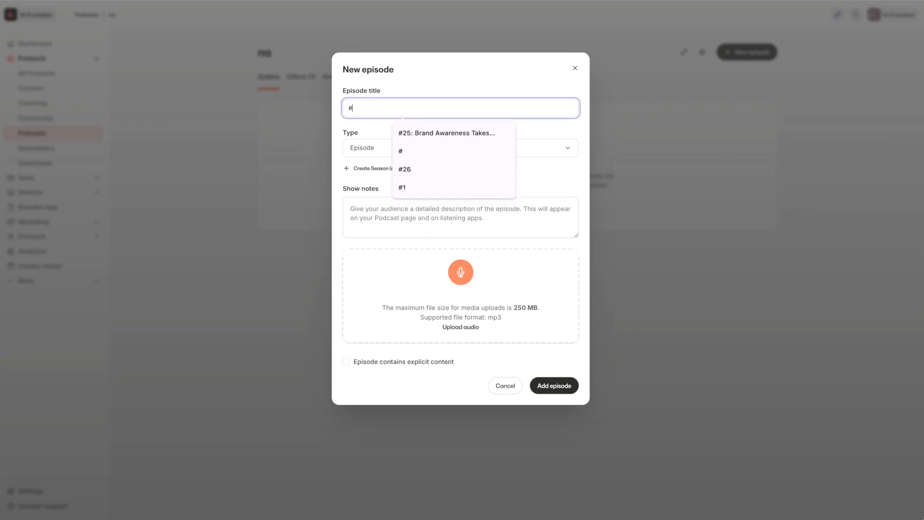
pyautogui.click(364, 153)
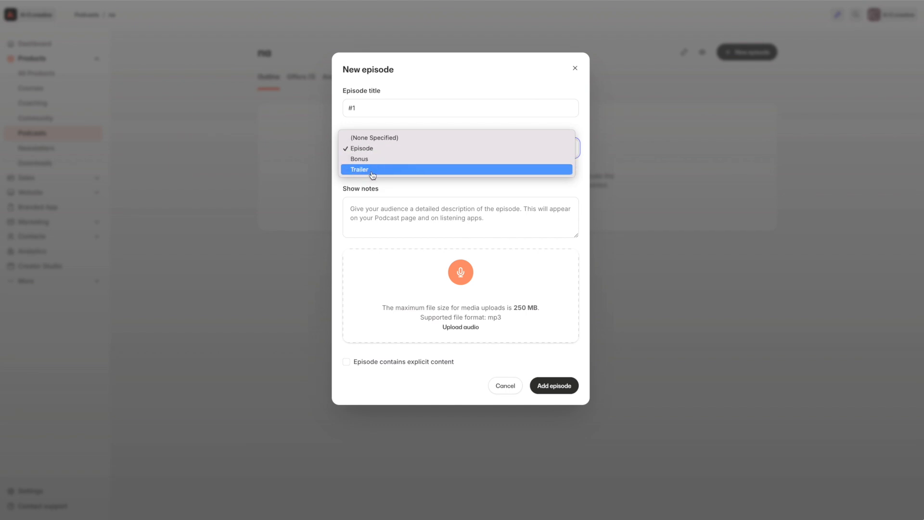
pyautogui.click(373, 170)
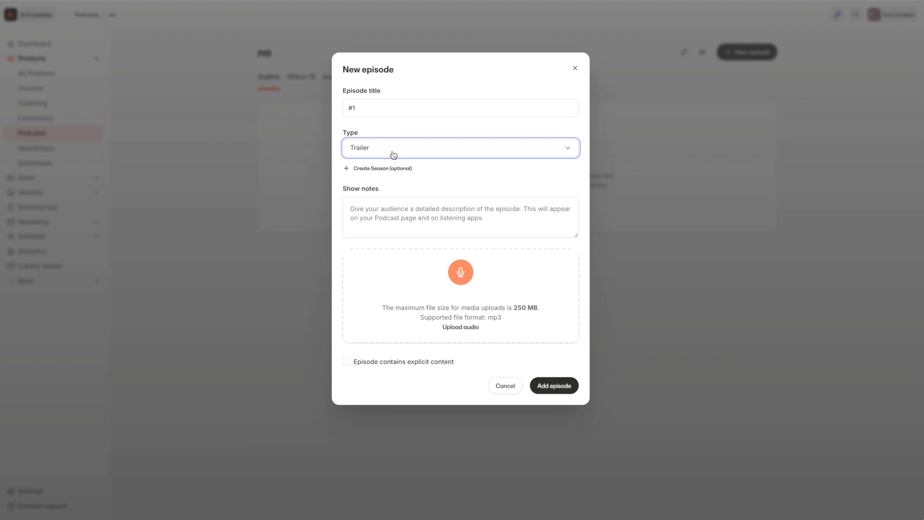
# Assign the new episode to no season, enter "na" as its show notes, and add it without audio.
pyautogui.click(372, 168)
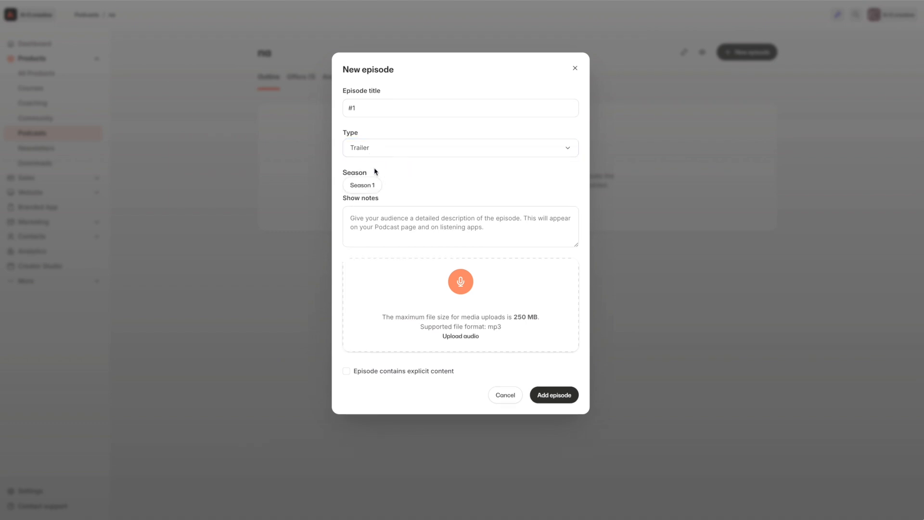
pyautogui.click(354, 184)
pyautogui.click(369, 212)
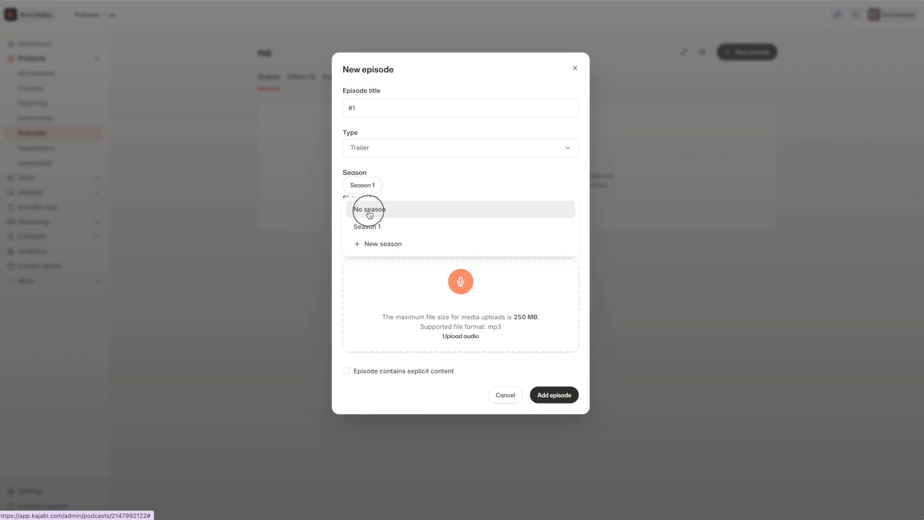
pyautogui.click(385, 230)
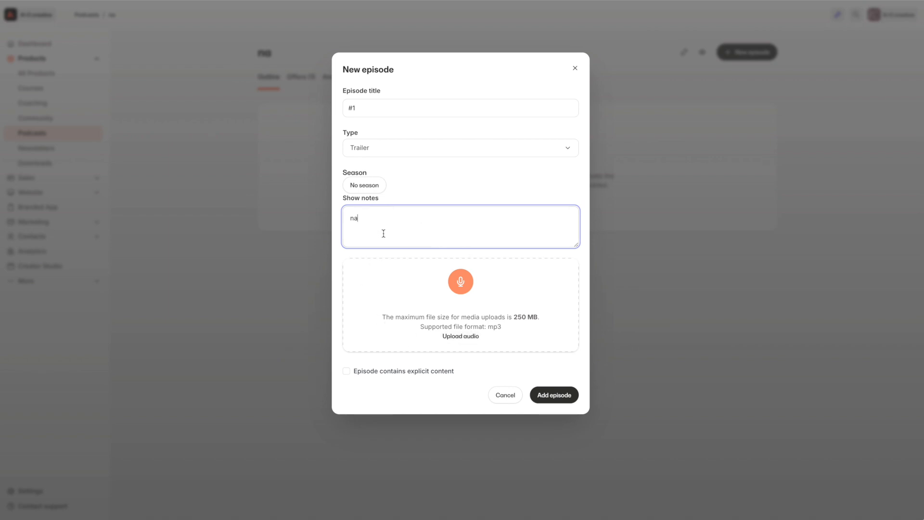
pyautogui.click(566, 404)
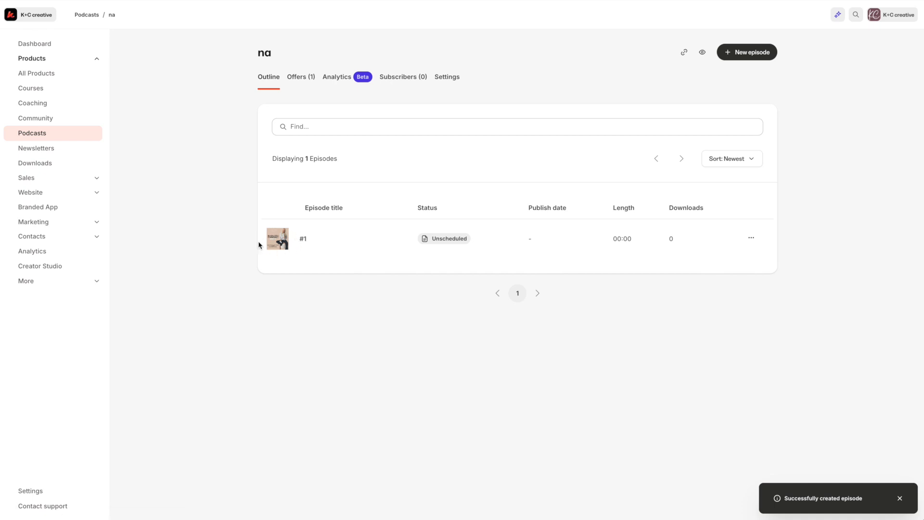
# Open episode #1 and examine its media, show notes, transcription, thumbnail and publish settings.
pyautogui.click(302, 240)
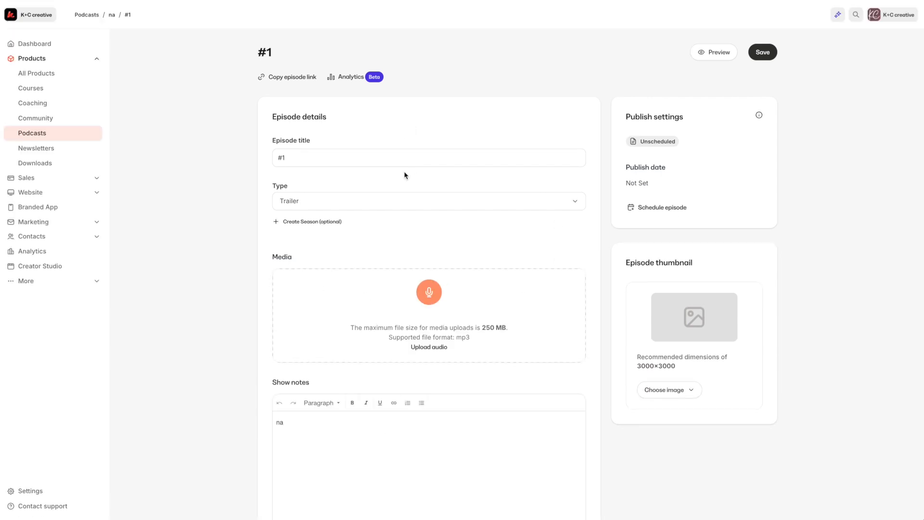
pyautogui.scroll(-3, 369, 200)
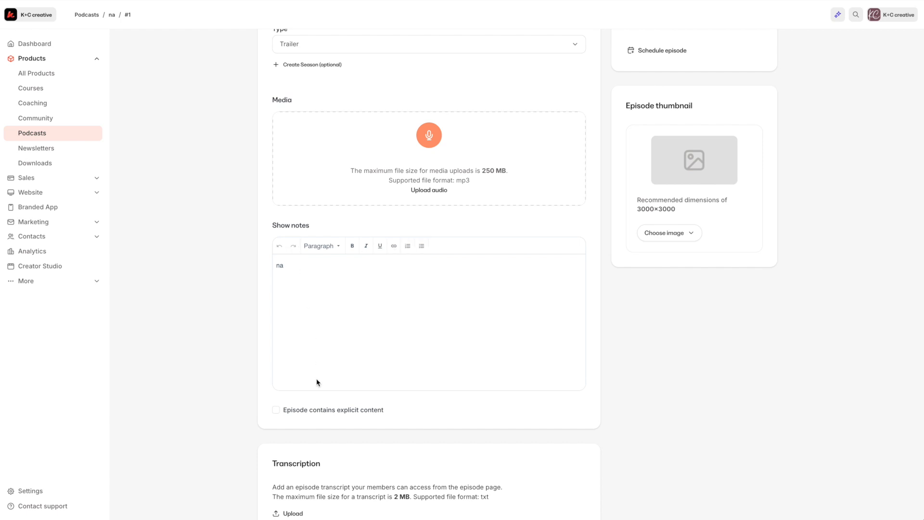
pyautogui.scroll(-2, 317, 381)
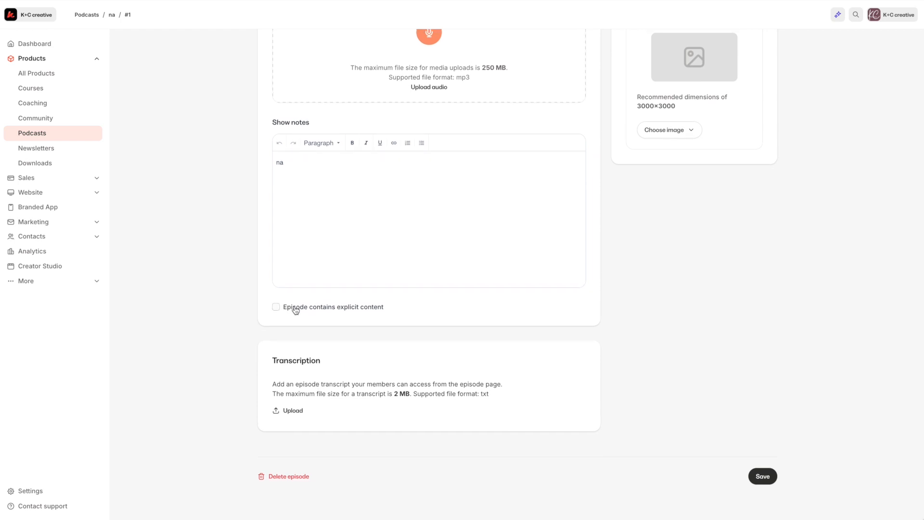
pyautogui.scroll(3, 431, 311)
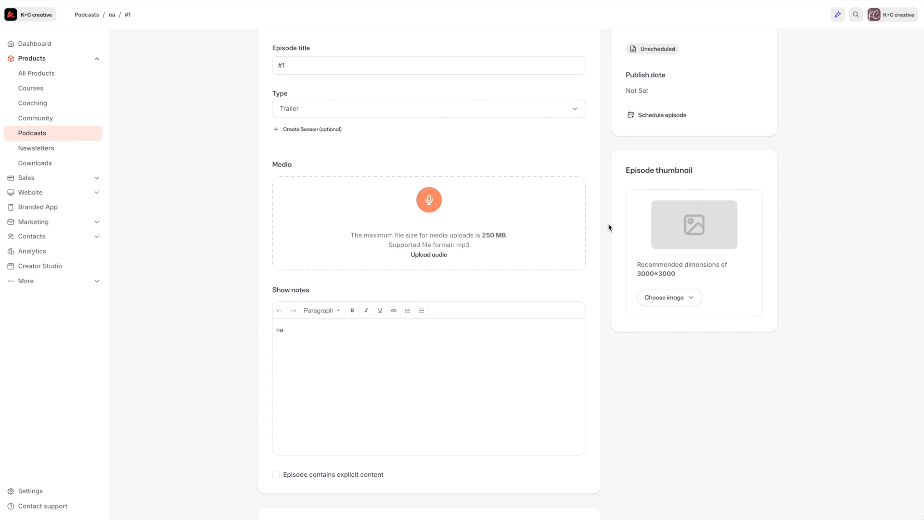
pyautogui.scroll(1, 711, 287)
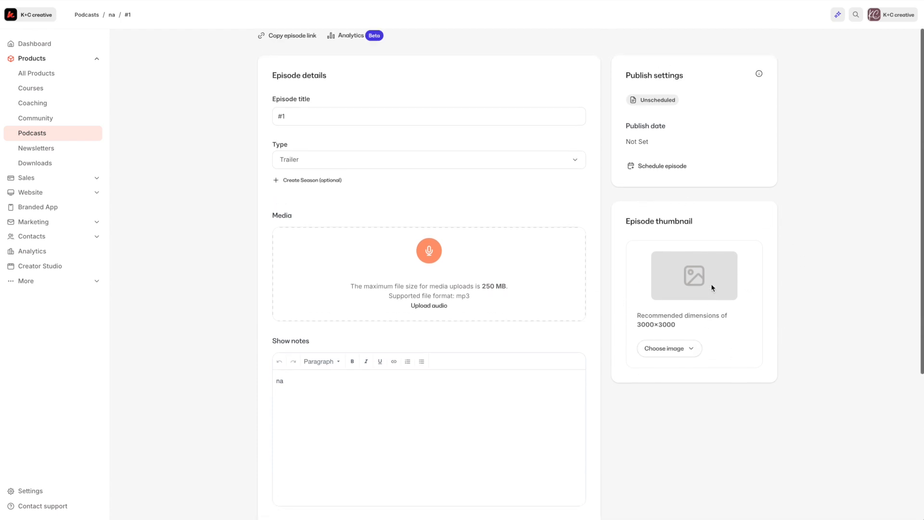
pyautogui.scroll(1, 712, 285)
# Schedule the episode to publish on July 22, 2025 at 12:00 AM and return to the podcast.
pyautogui.click(650, 212)
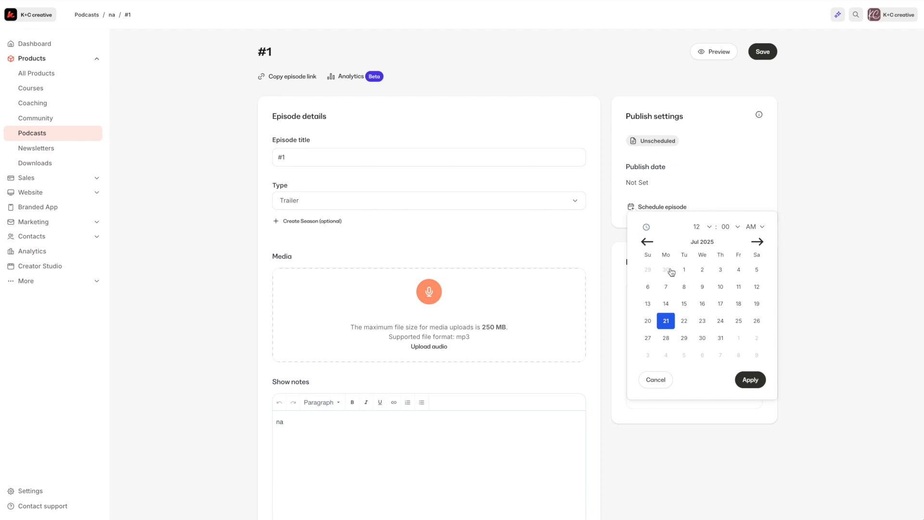
pyautogui.click(683, 322)
pyautogui.click(112, 16)
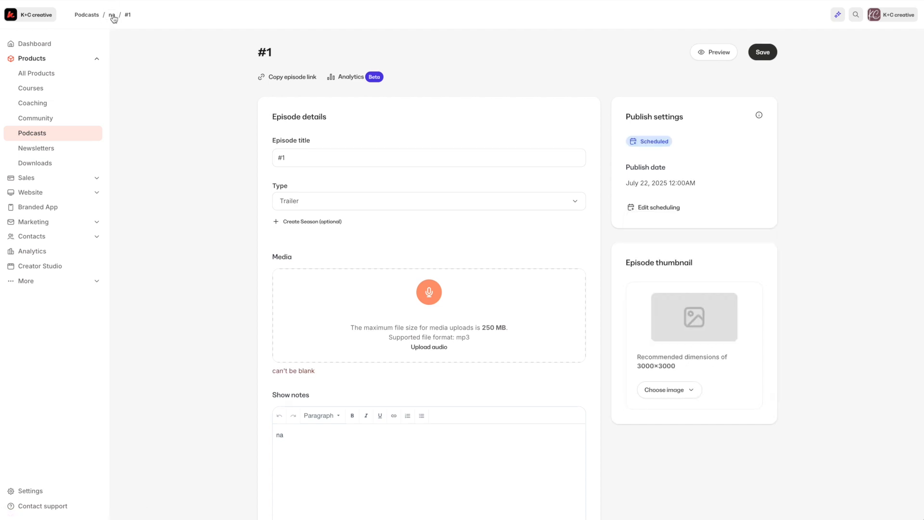